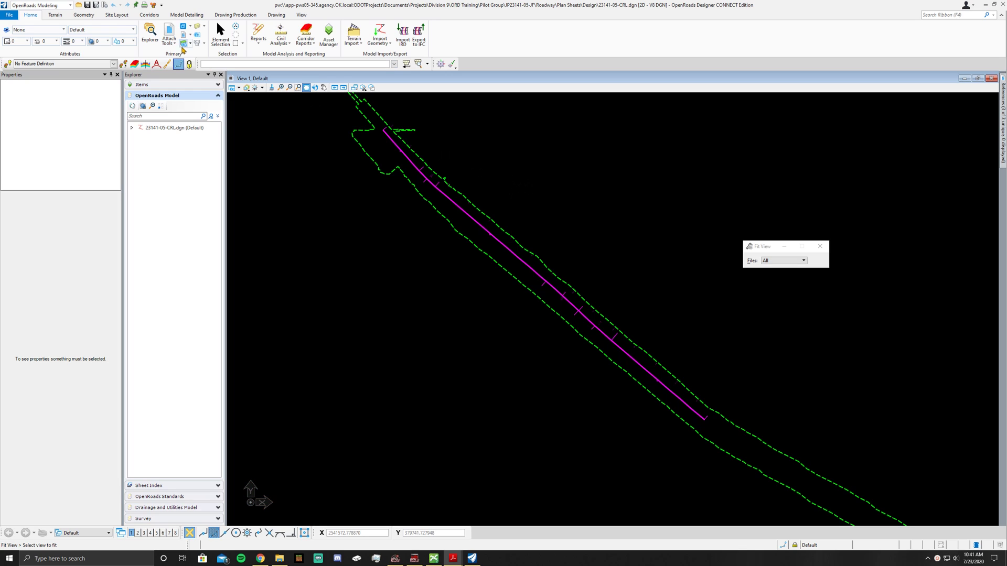
- Open the References list, select the Existing Surface reference, and begin attaching another reference file
left_click(172, 35)
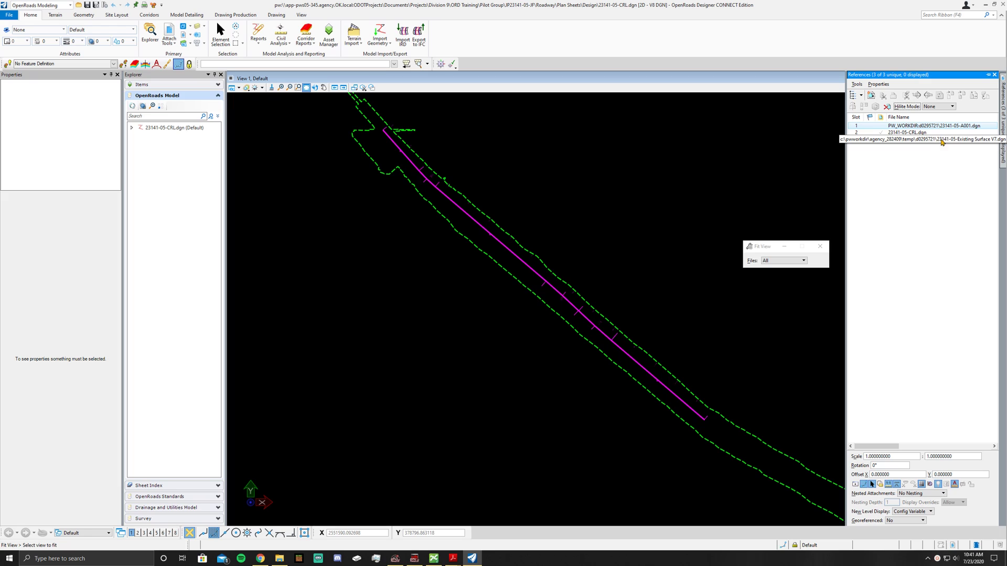
left_click(947, 140)
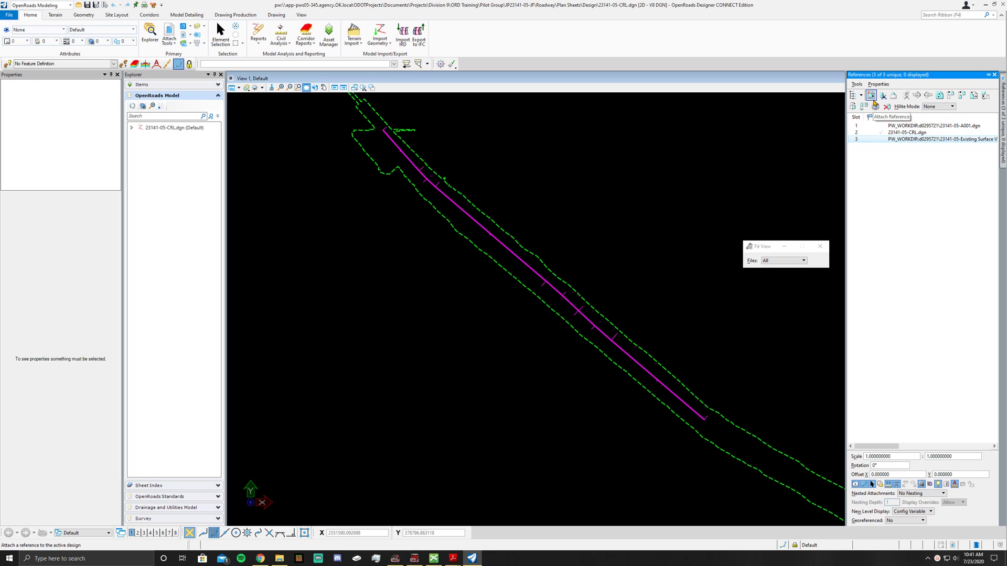
left_click(872, 99)
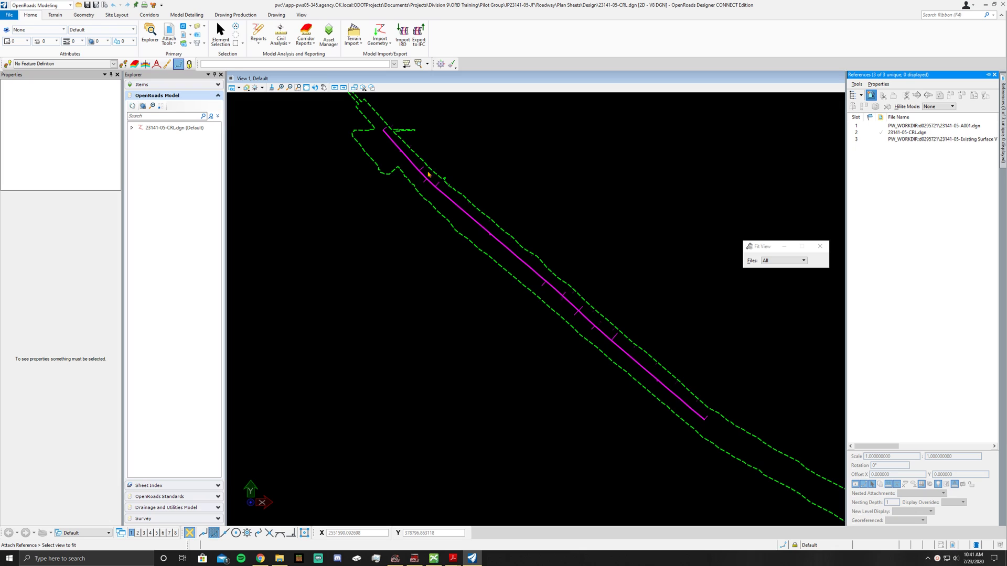
left_click(658, 185)
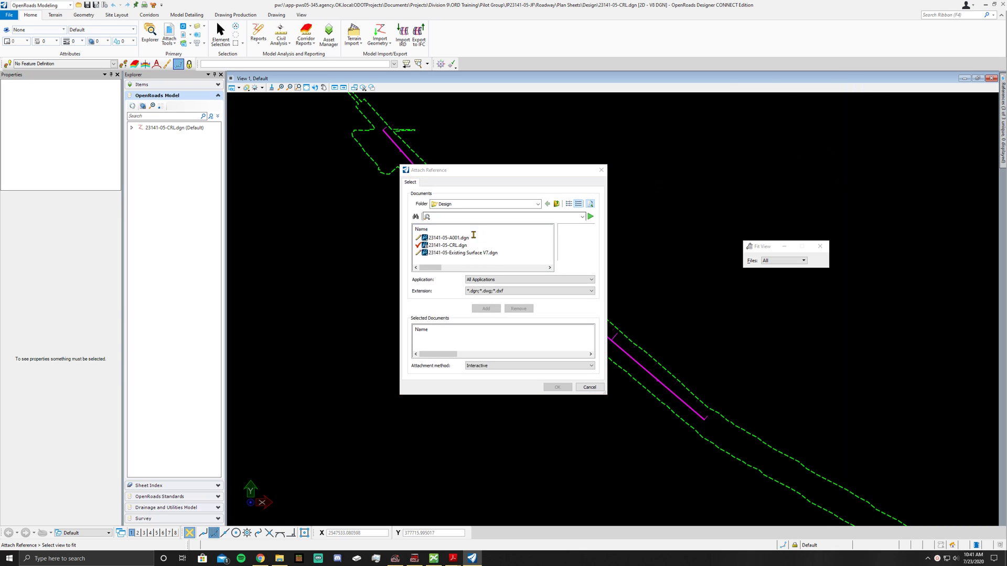
left_click(590, 387)
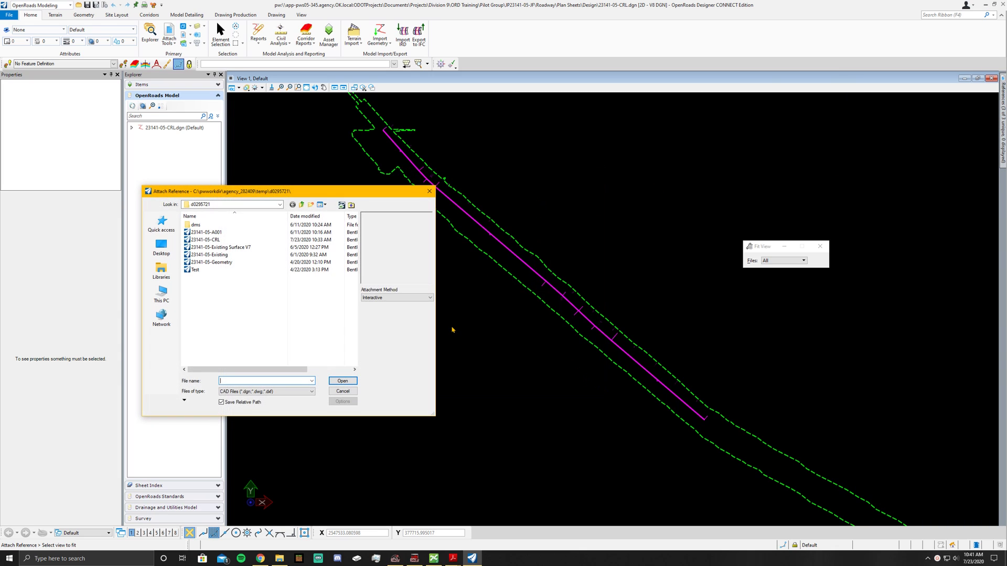
left_click(343, 391)
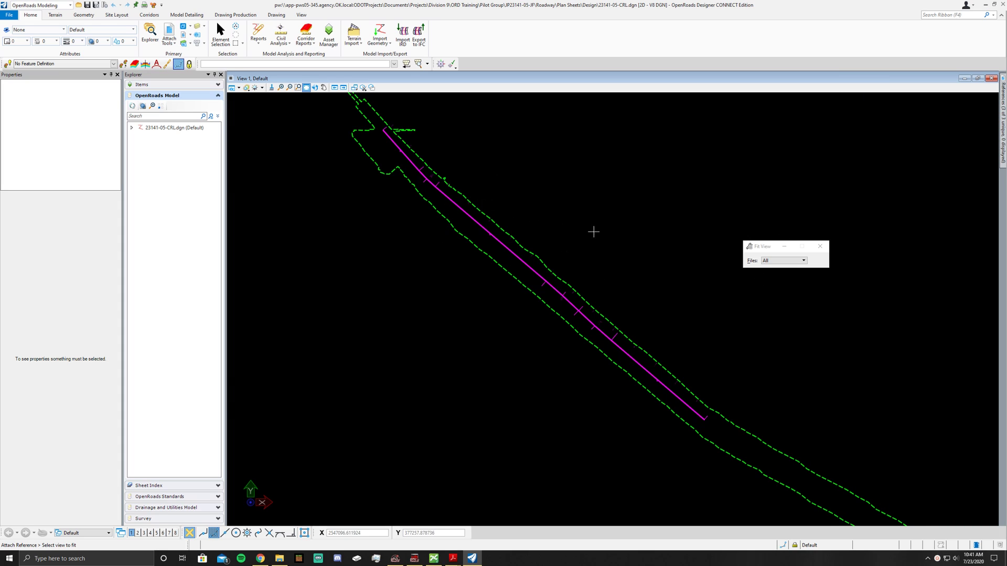
- Clear the active terrain, then make the existing-ground terrain SWO4051_1_V8 active and deselect it
mouse_move(1002, 120)
left_click(579, 202)
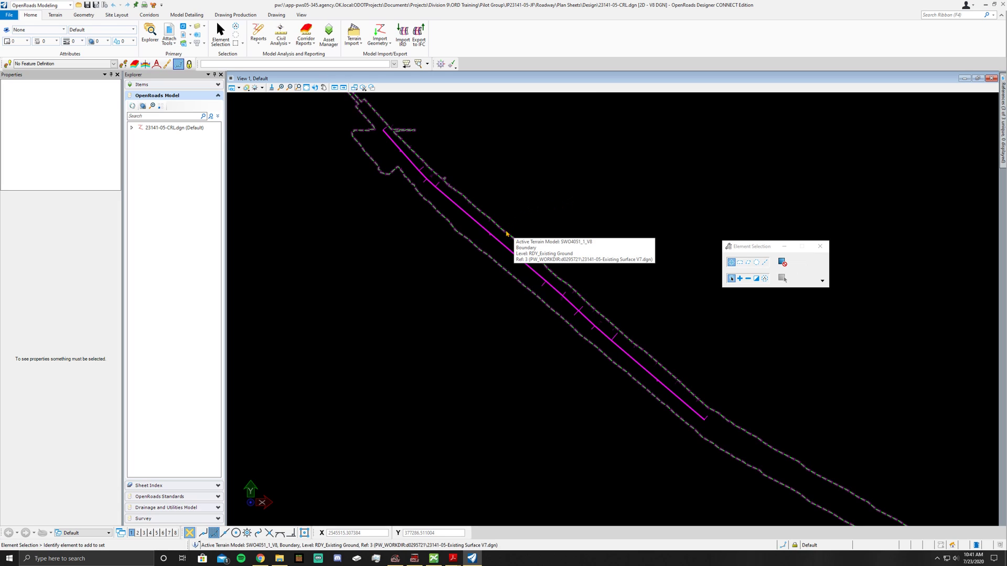
left_click(507, 232)
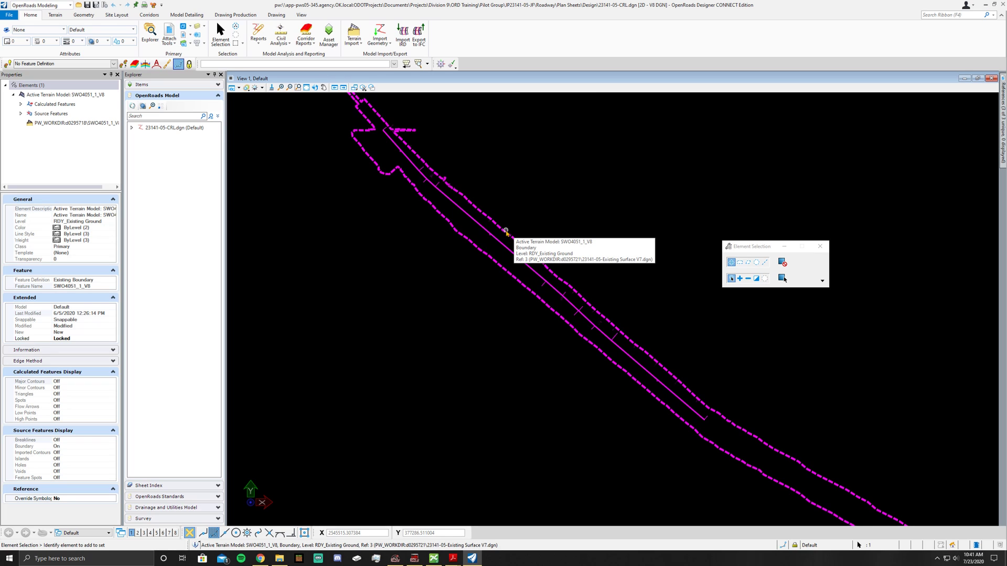
mouse_move(503, 229)
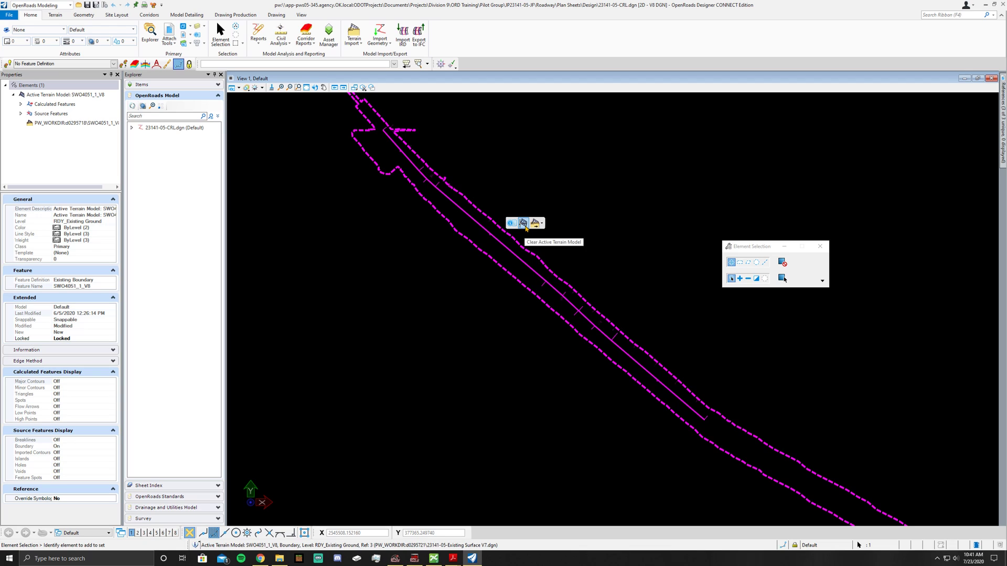
left_click(524, 224)
mouse_move(512, 237)
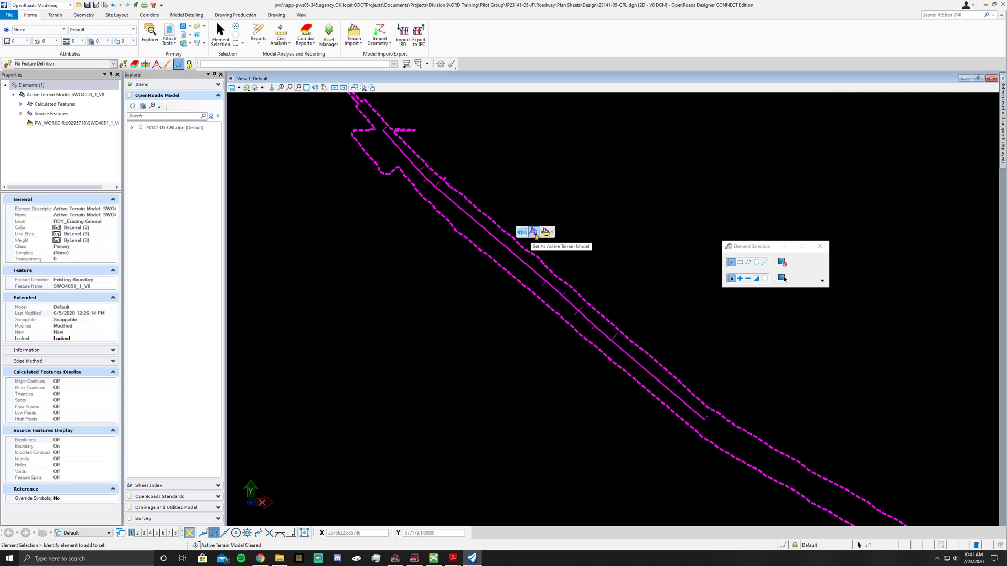
left_click(534, 233)
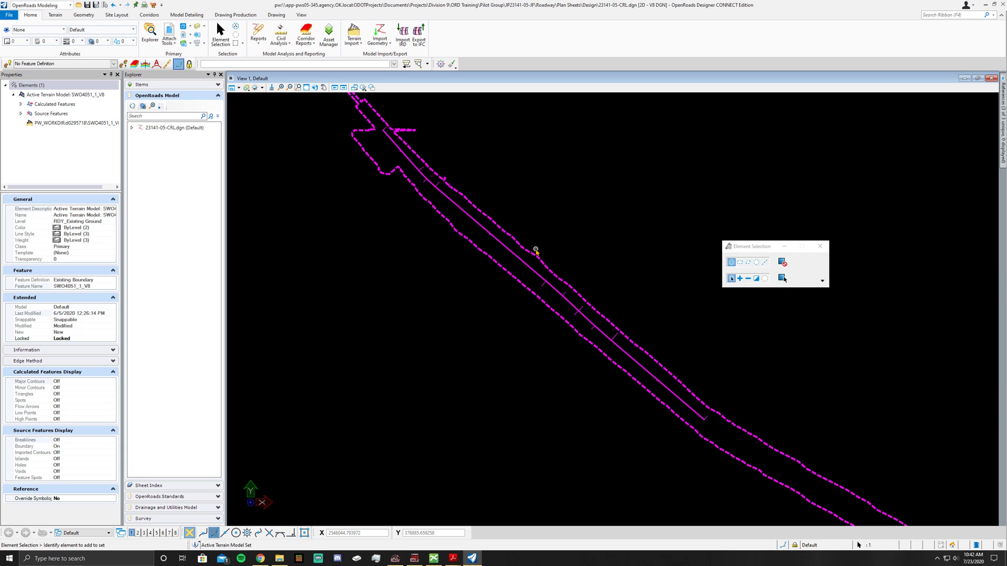
left_click(542, 229)
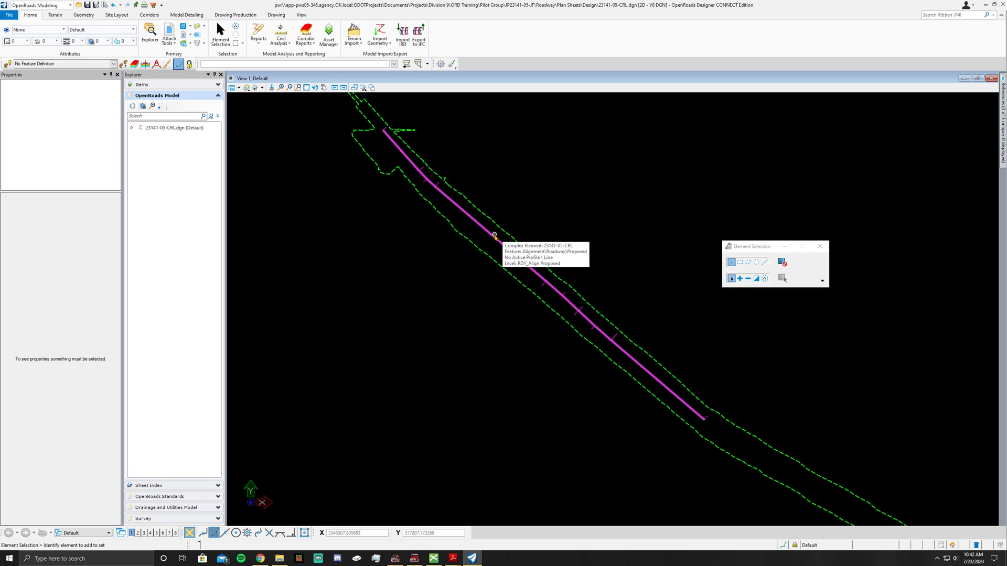
- Open the 23141-05-CRL alignment's profile model in View 4 to show the existing-ground profile
left_click(494, 242)
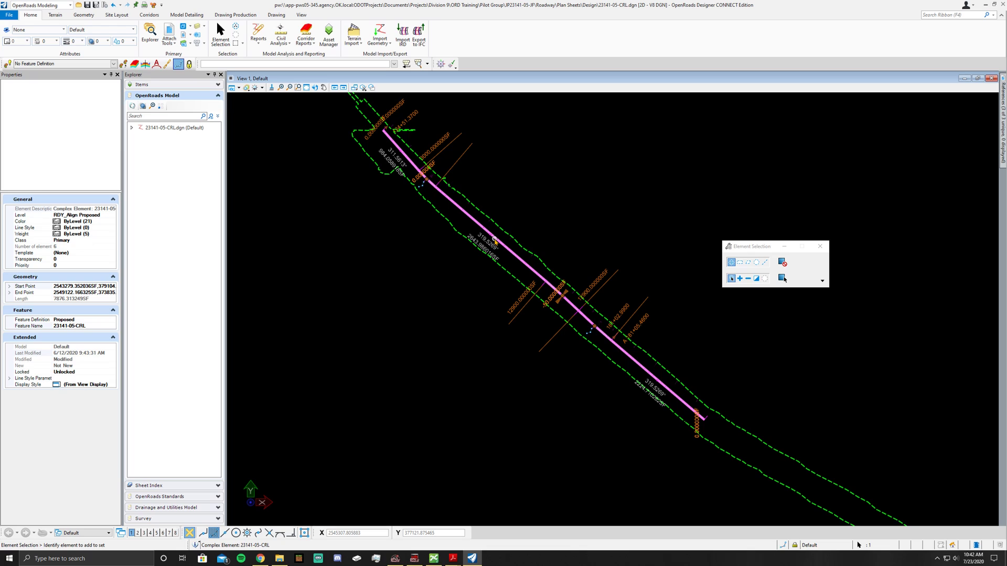
mouse_move(498, 243)
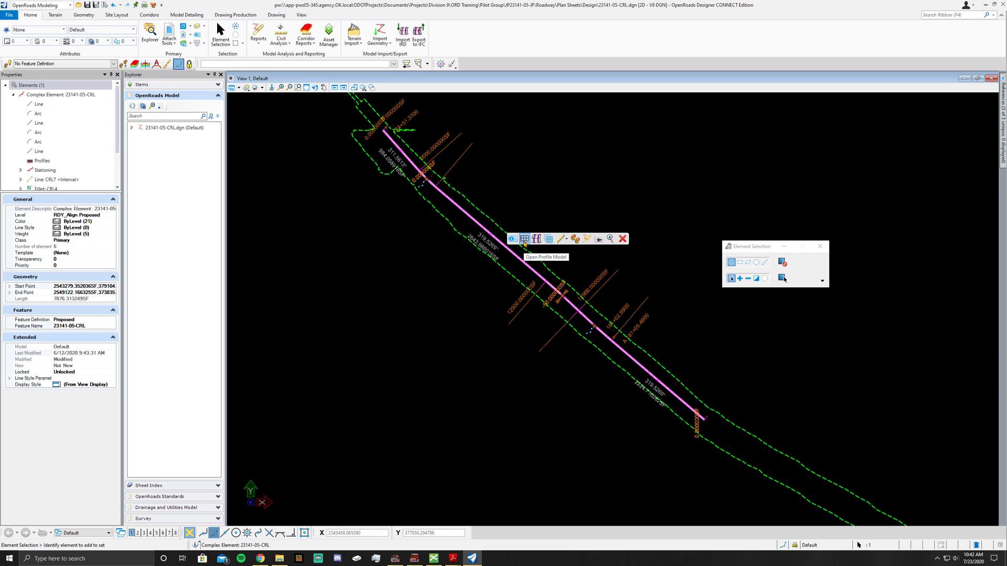
left_click(524, 240)
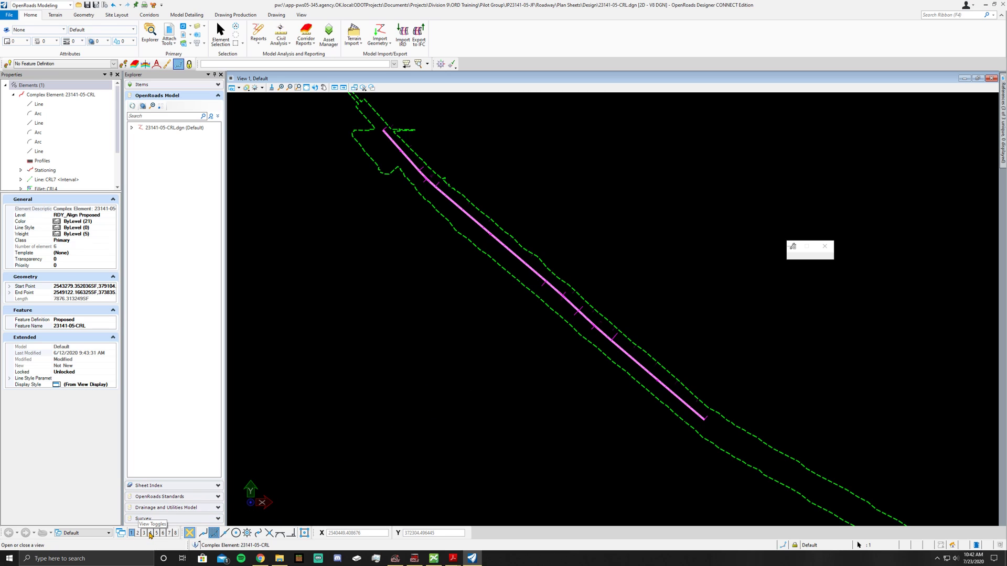
left_click(150, 533)
left_click(308, 429)
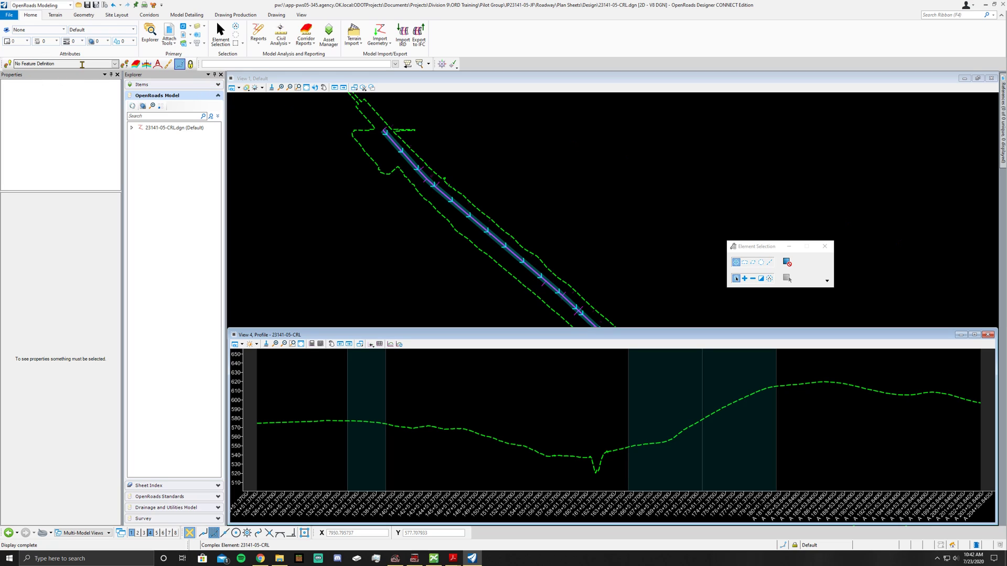
- Set Alignment > Roadway > Proposed as the feature definition and turn on its toggle and geometry option
left_click(115, 64)
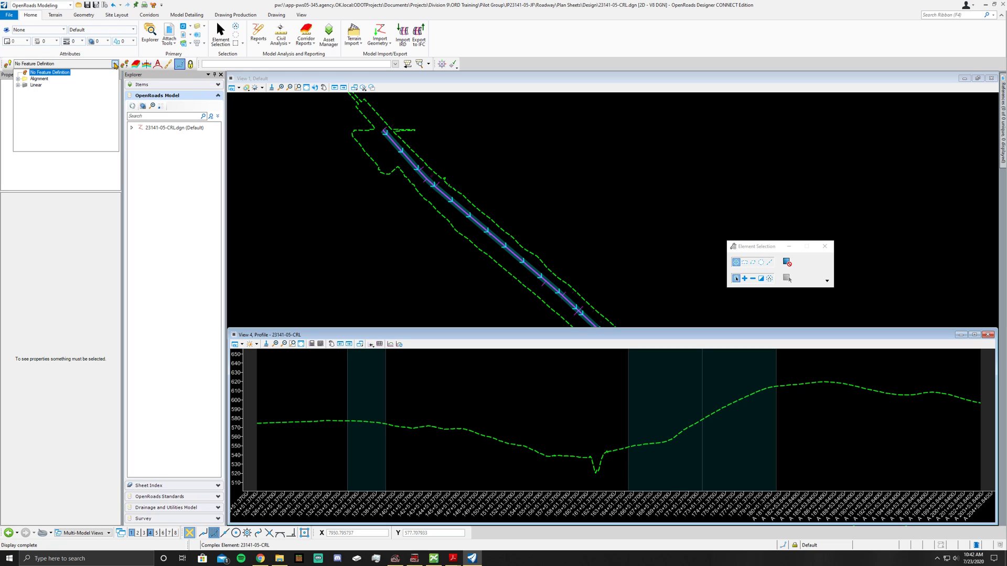
left_click(18, 79)
left_click(25, 85)
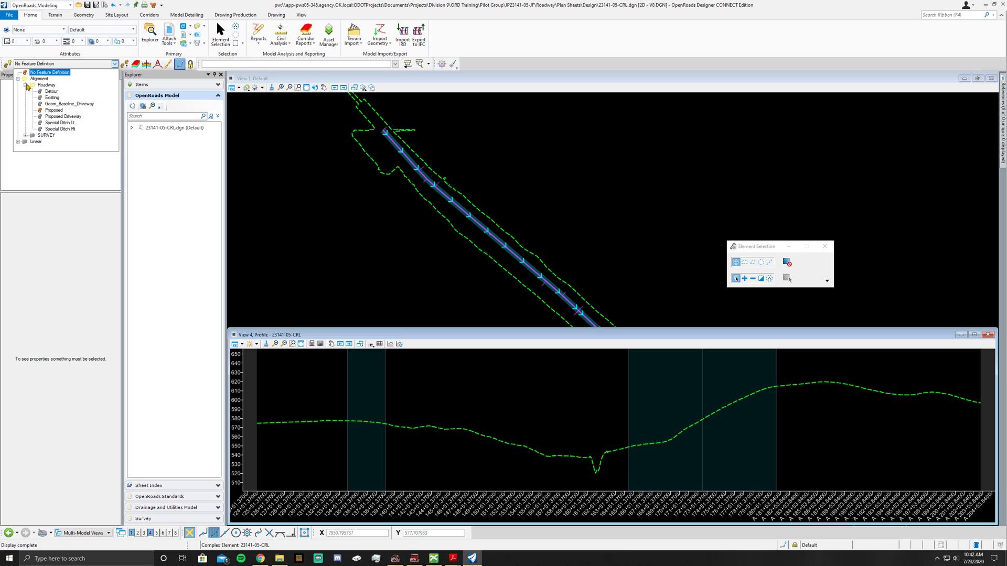
left_click(47, 110)
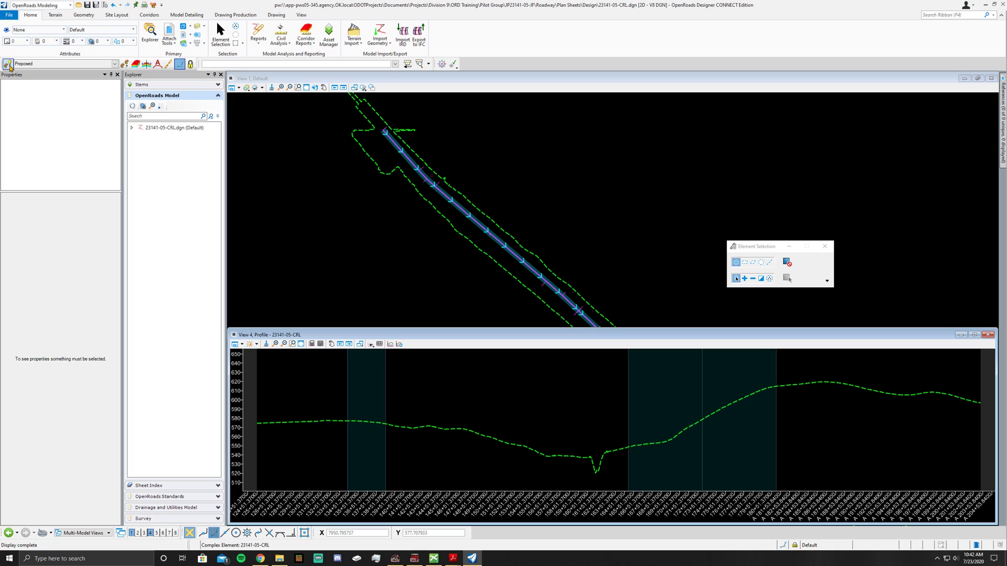
left_click(8, 64)
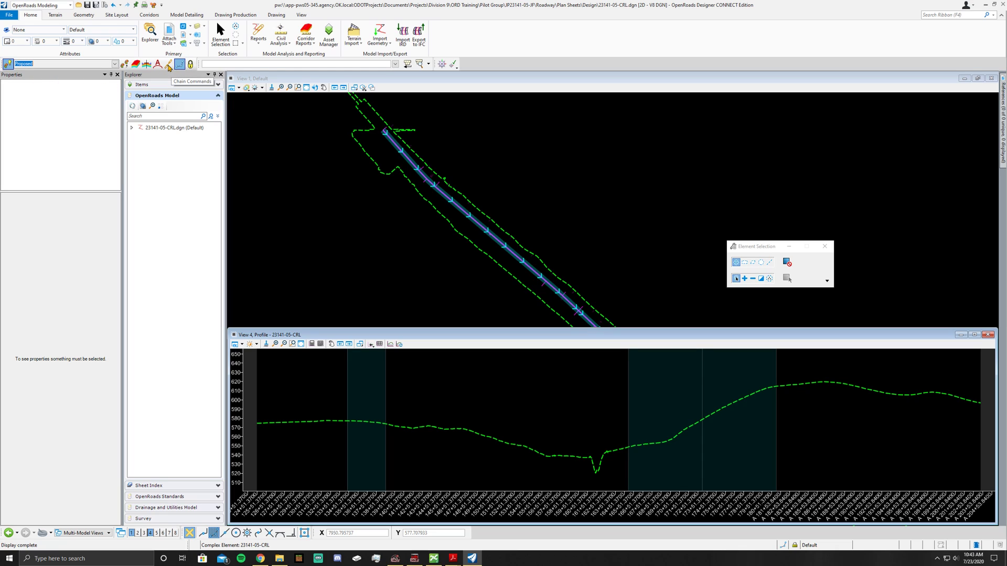
left_click(169, 65)
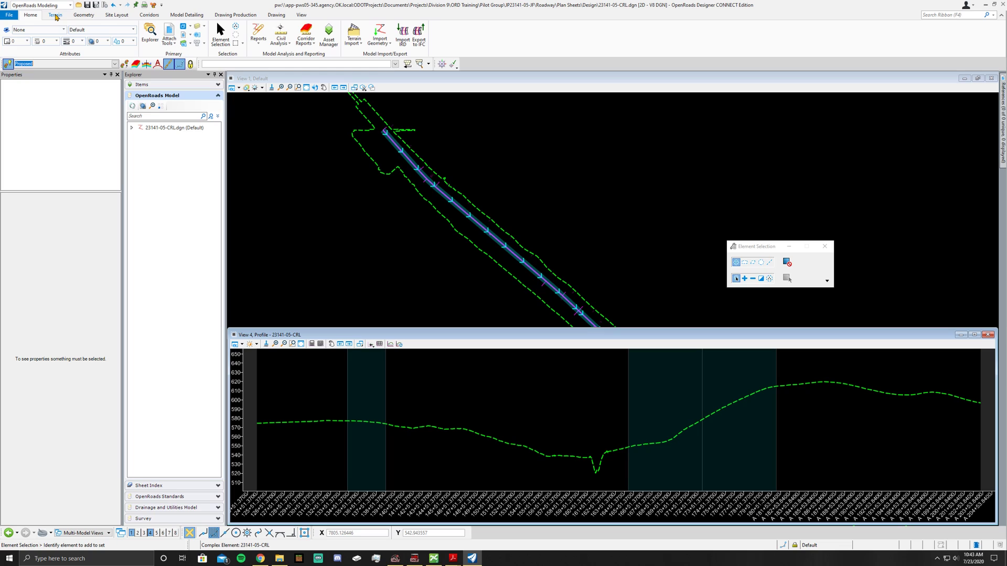
- Turn on Civil AccuDraw from the Geometry tools and bring up the Vertical Lines tool choices
left_click(81, 15)
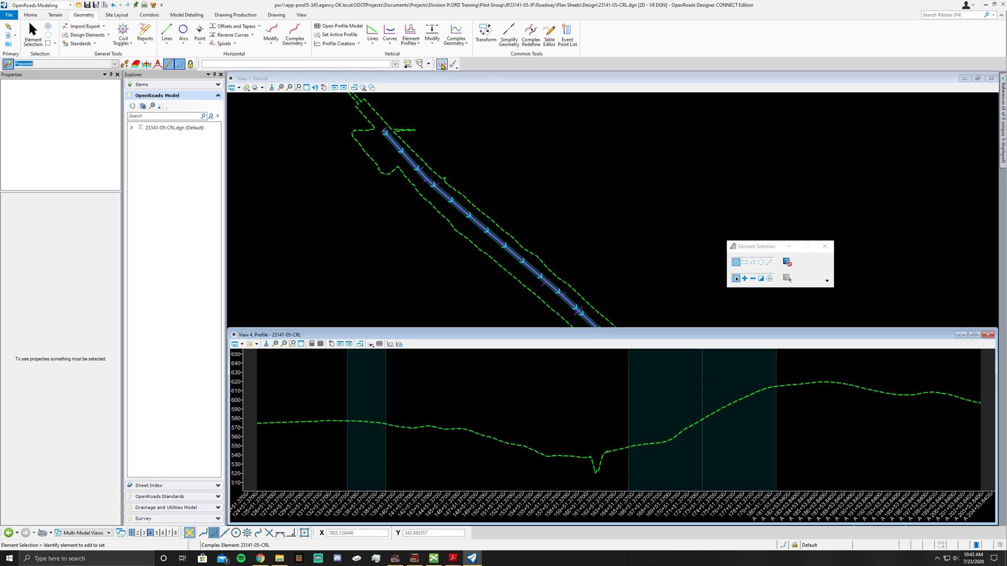
left_click(443, 65)
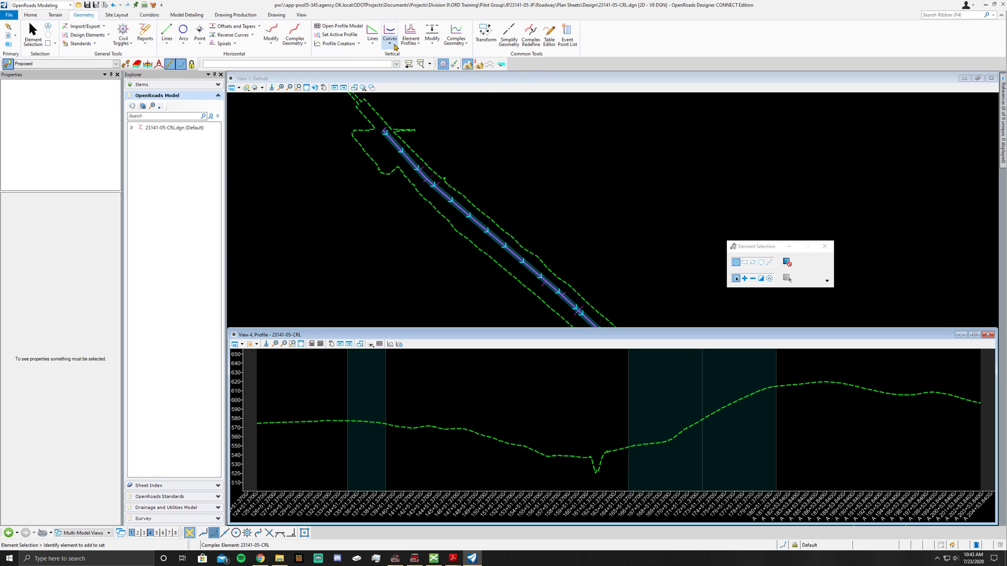
left_click(394, 46)
left_click(391, 64)
left_click(377, 45)
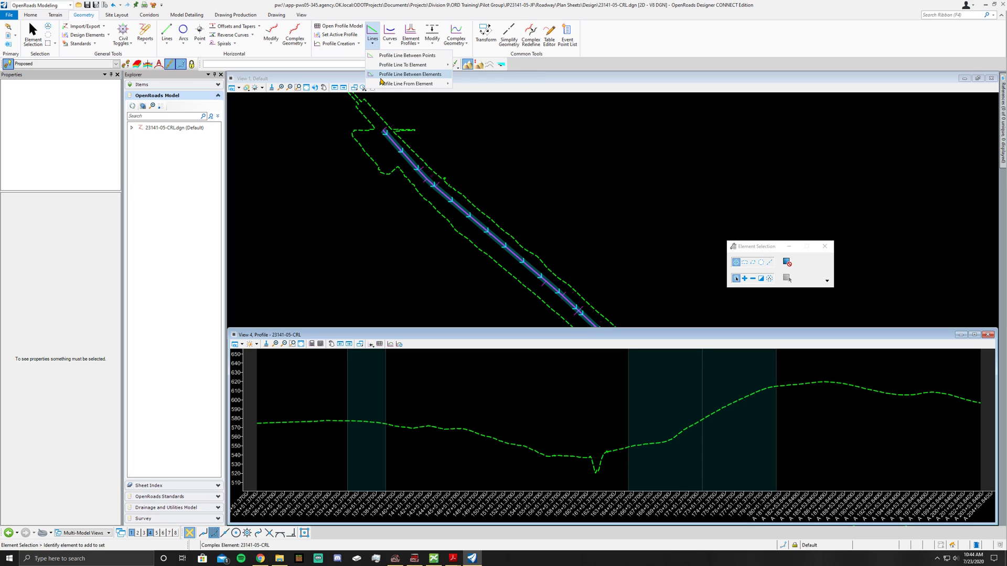
- Begin a Profile Line Between Points at station 132+00, elevation 576.75 in the CRL profile
left_click(399, 56)
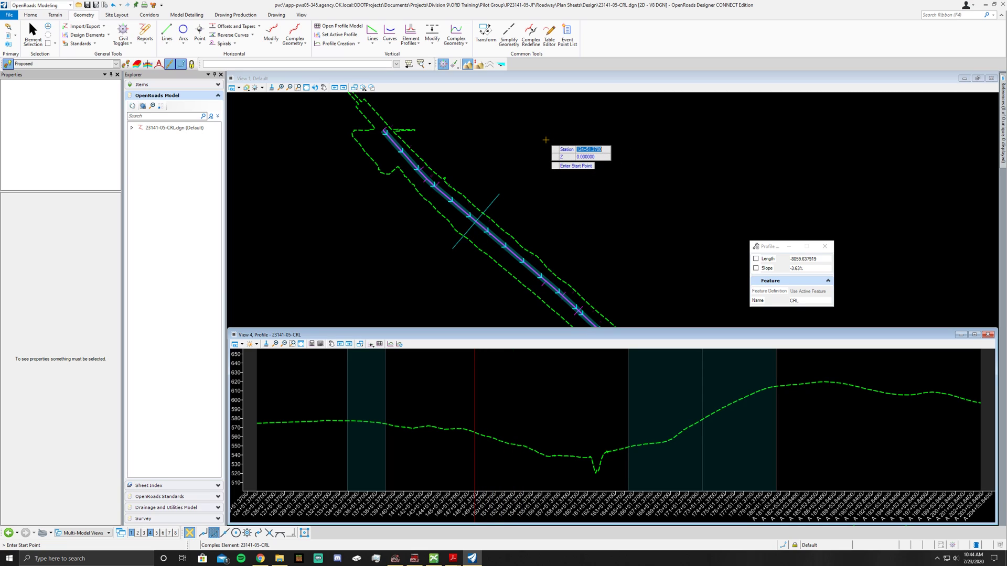
type("13200")
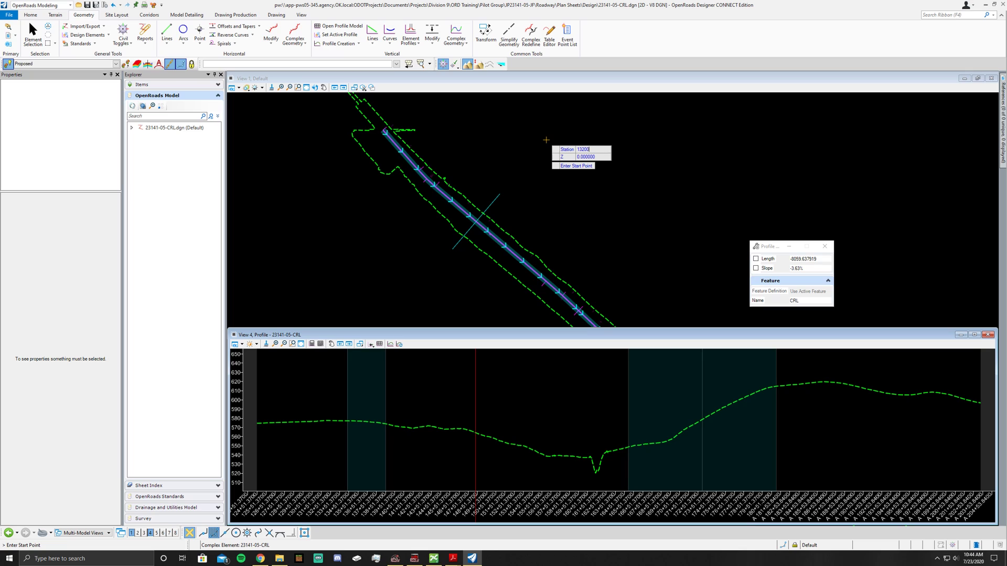
key("Tab")
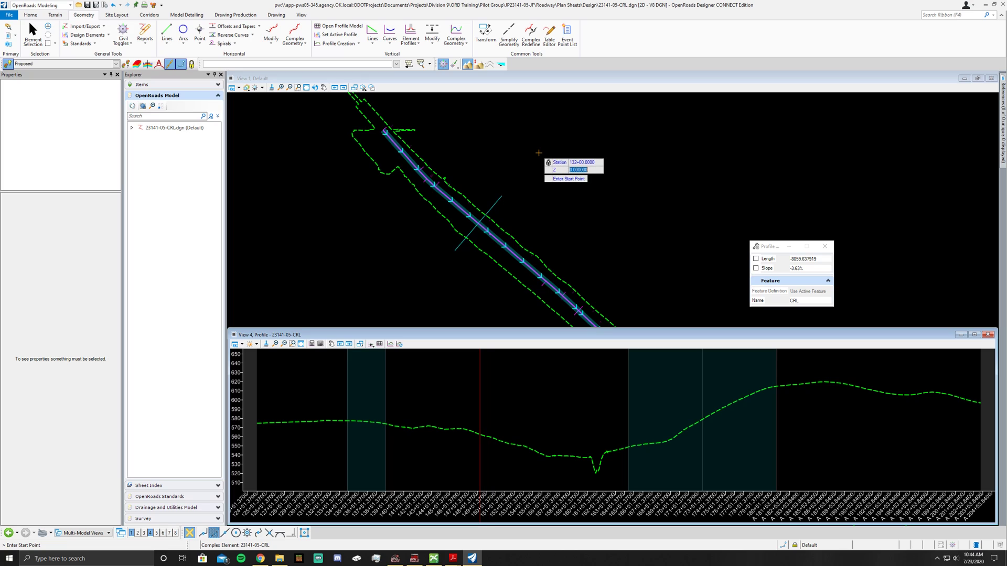
type("577")
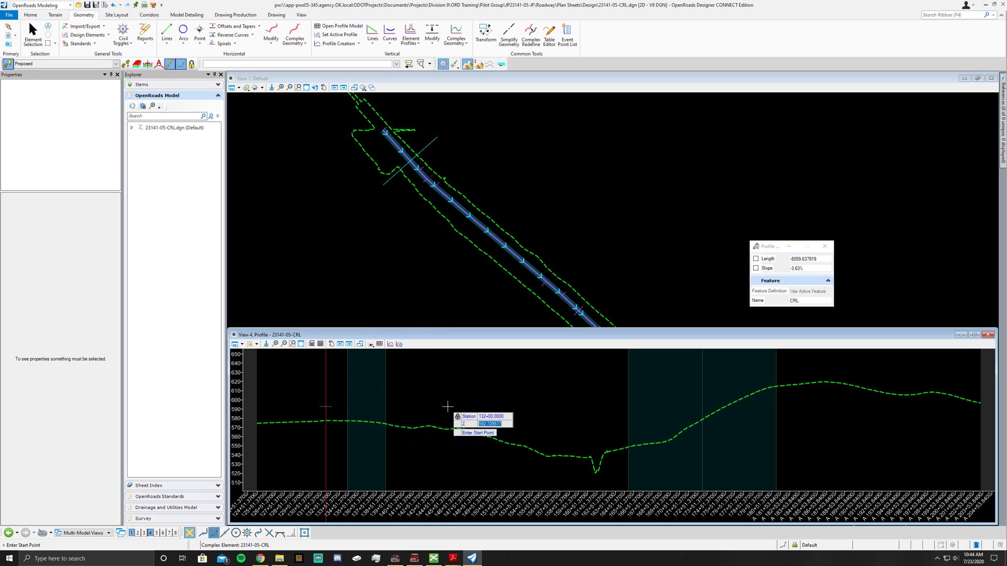
type("576.75")
key("Tab")
scroll(325, 424, "up", 1)
scroll(325, 424, "up", 4)
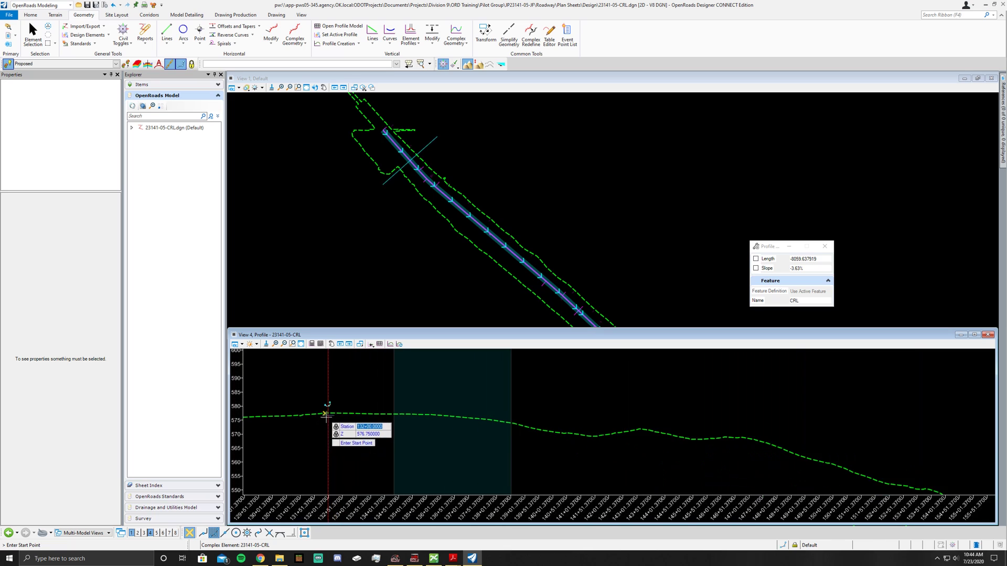
scroll(326, 405, "down", 5)
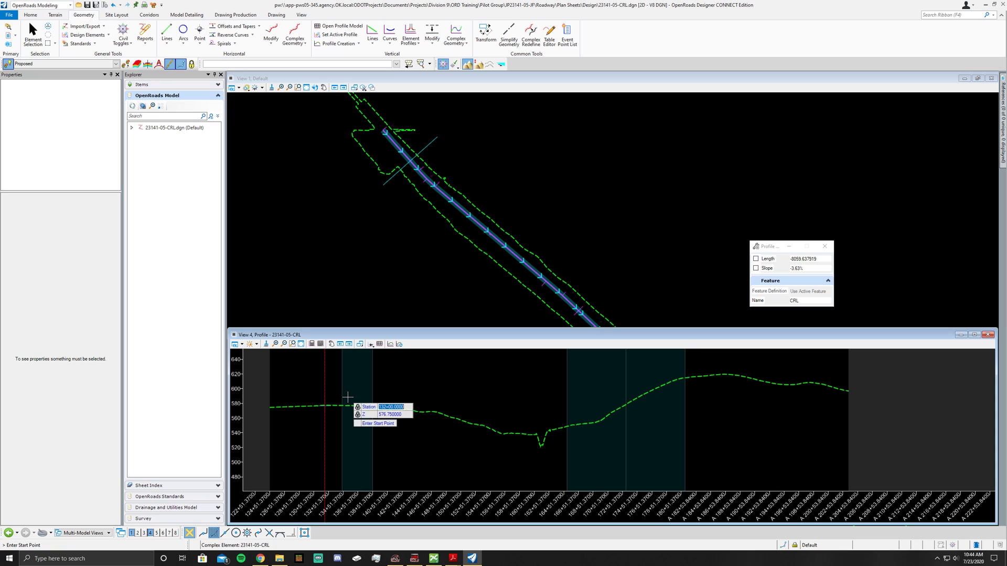
left_click(345, 397)
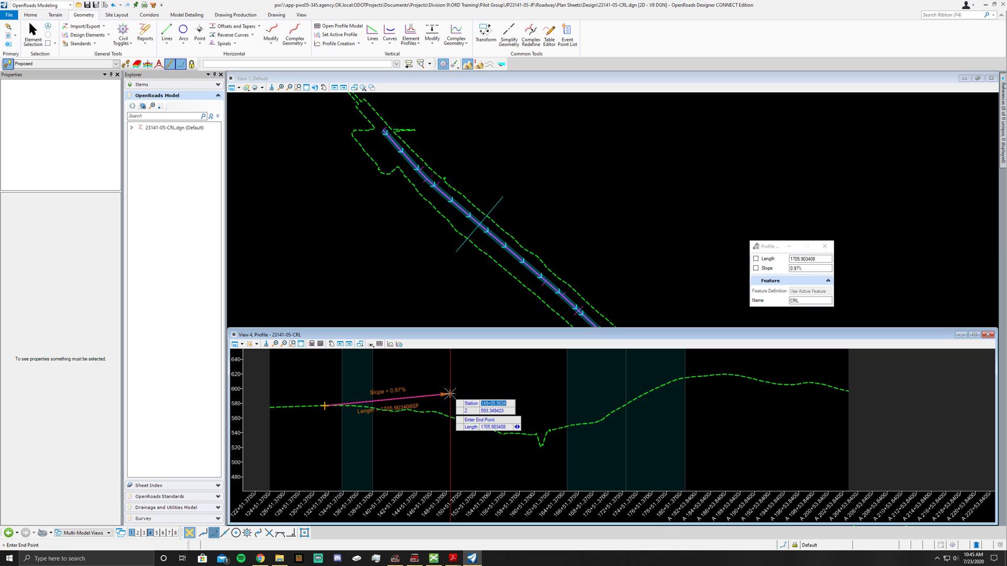
- Place the first profile tangent ending at station 142+50, elevation 583
type("142+50")
key("Tab")
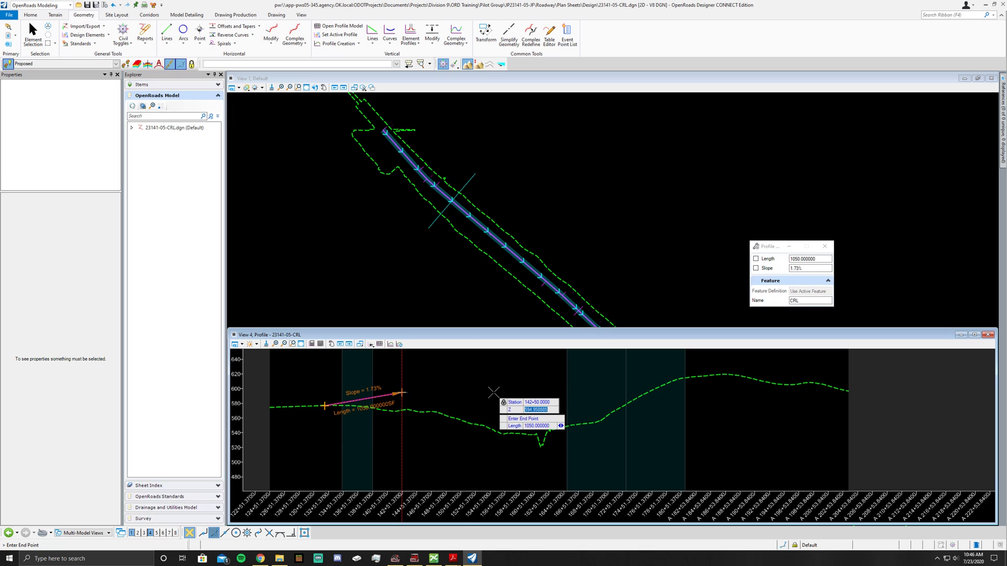
type("583")
key("Tab")
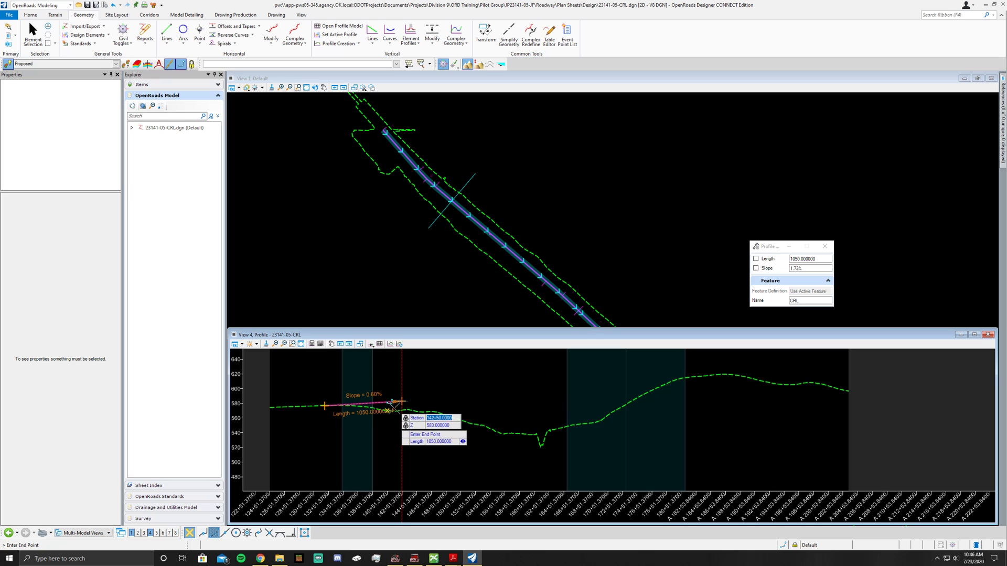
left_click(408, 404)
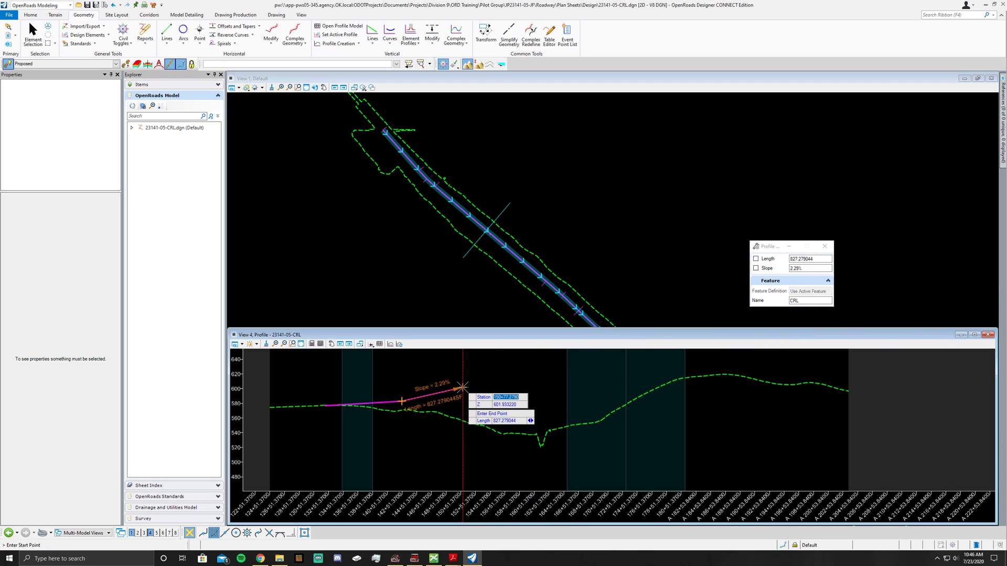
- Place the -3.18% tangent ending at station 156+65, elevation 538
type("156+65")
key("Tab")
type("5")
key("Tab")
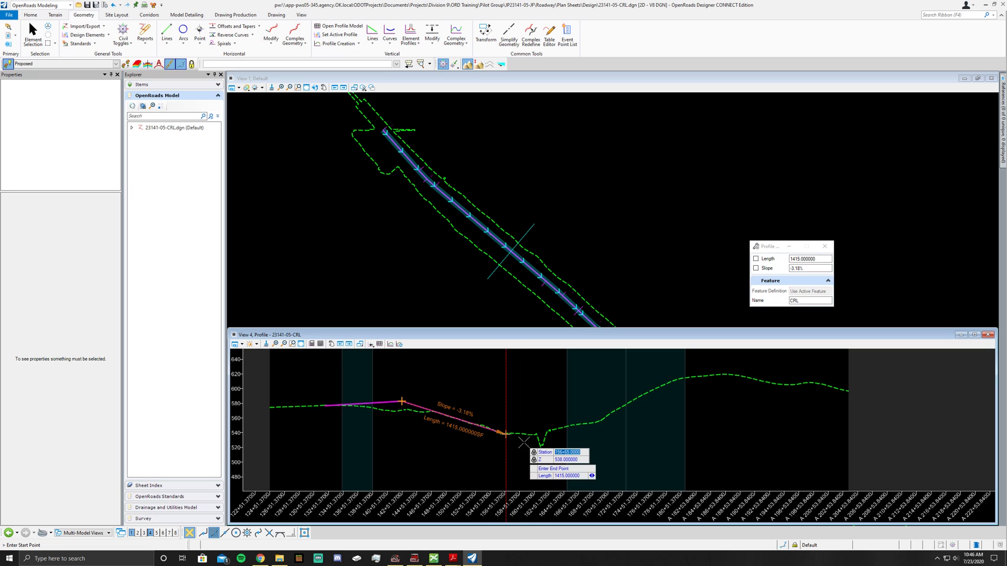
left_click(523, 443)
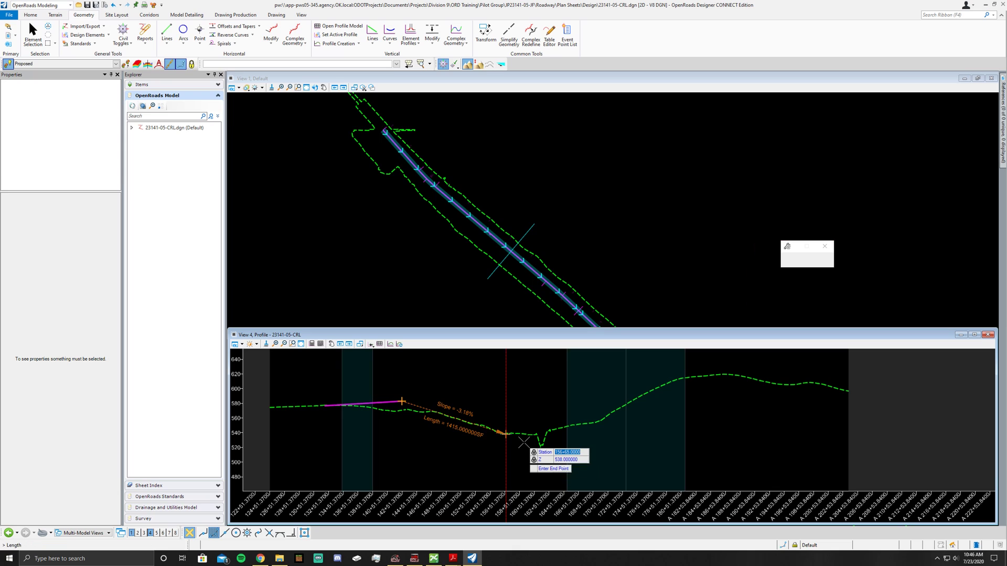